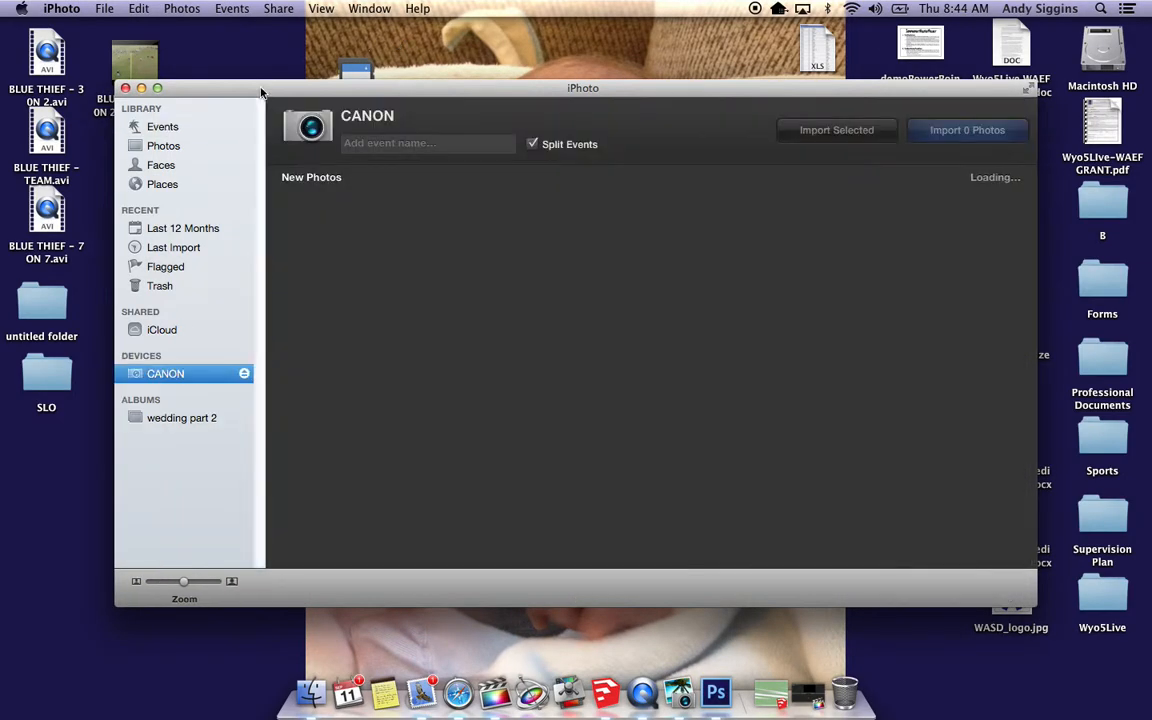
- Close the iPhoto window and move the CANON card icon off the wallpaper photo, near the video files on the desktop
left_click(125, 88)
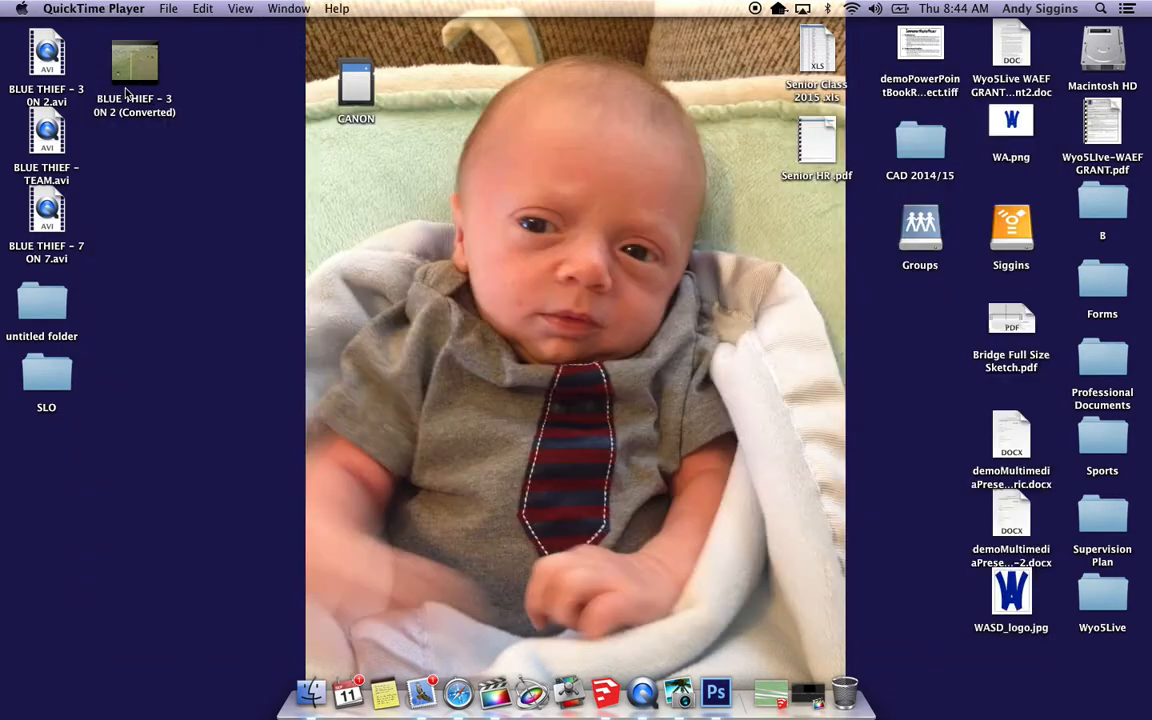
left_click(357, 86)
left_click_drag(361, 87, 202, 195)
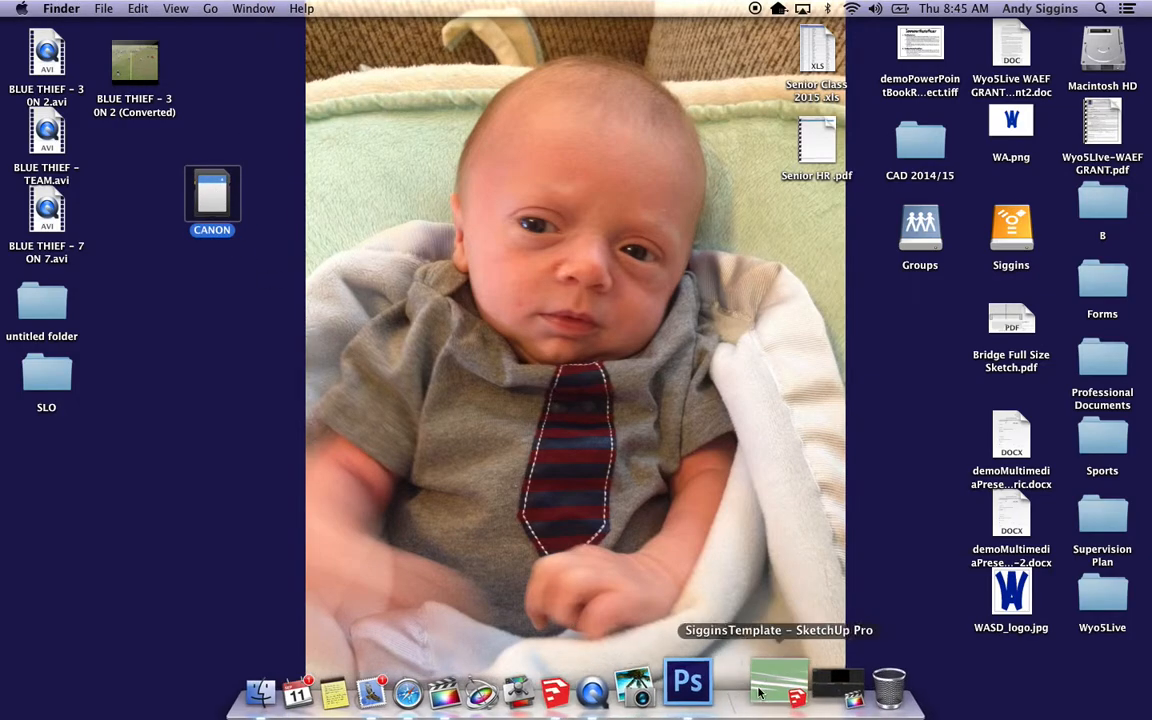
- Switch to Final Cut Pro, start a media import and choose the CANON card as the source device
left_click(807, 685)
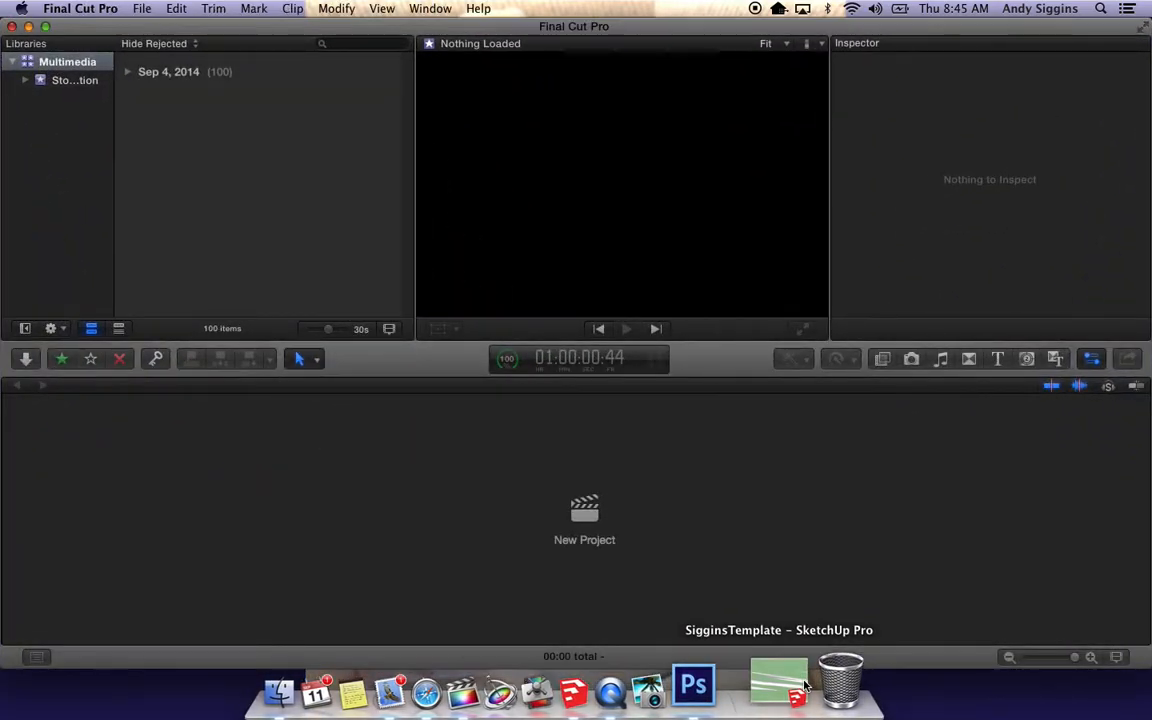
left_click(28, 361)
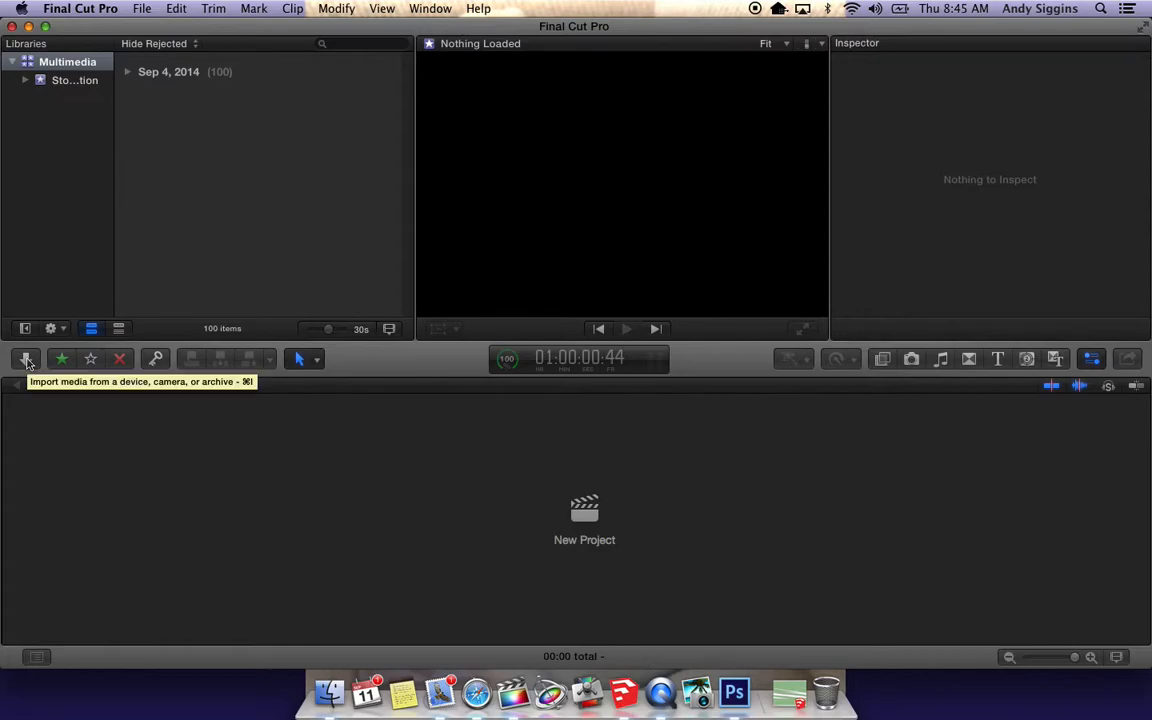
left_click(28, 361)
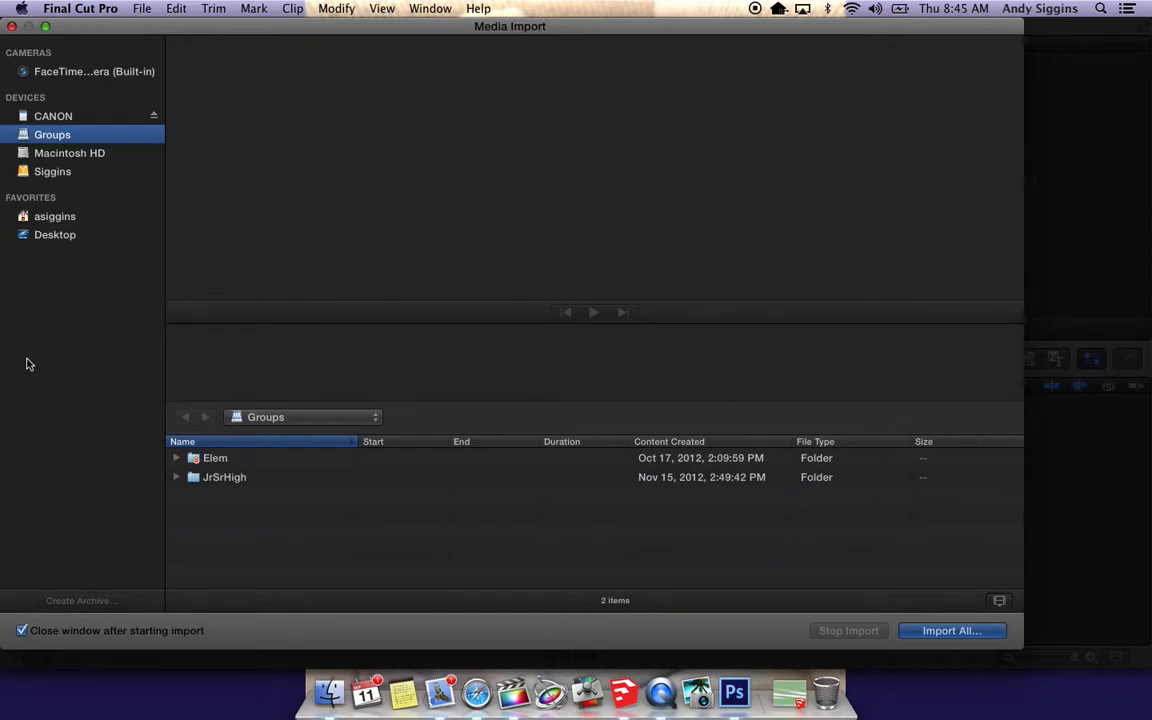
left_click(64, 119)
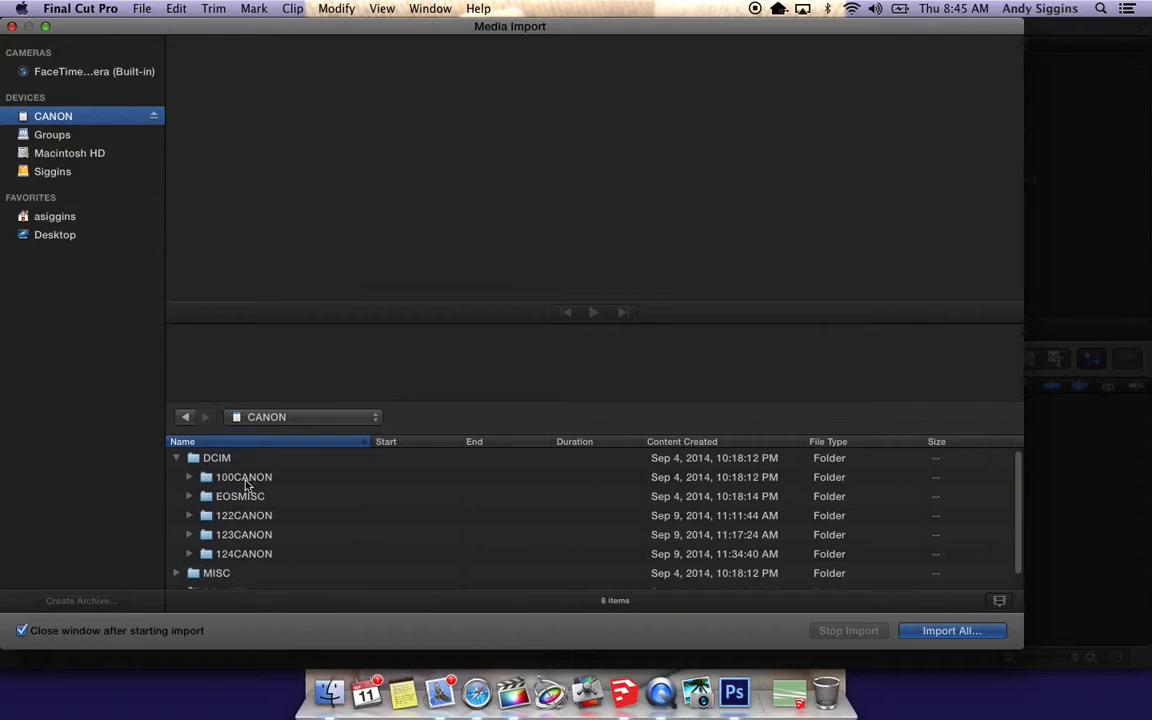
- Open the 100CANON folder inside the card's DCIM folder
scroll(275, 490, "down", 1)
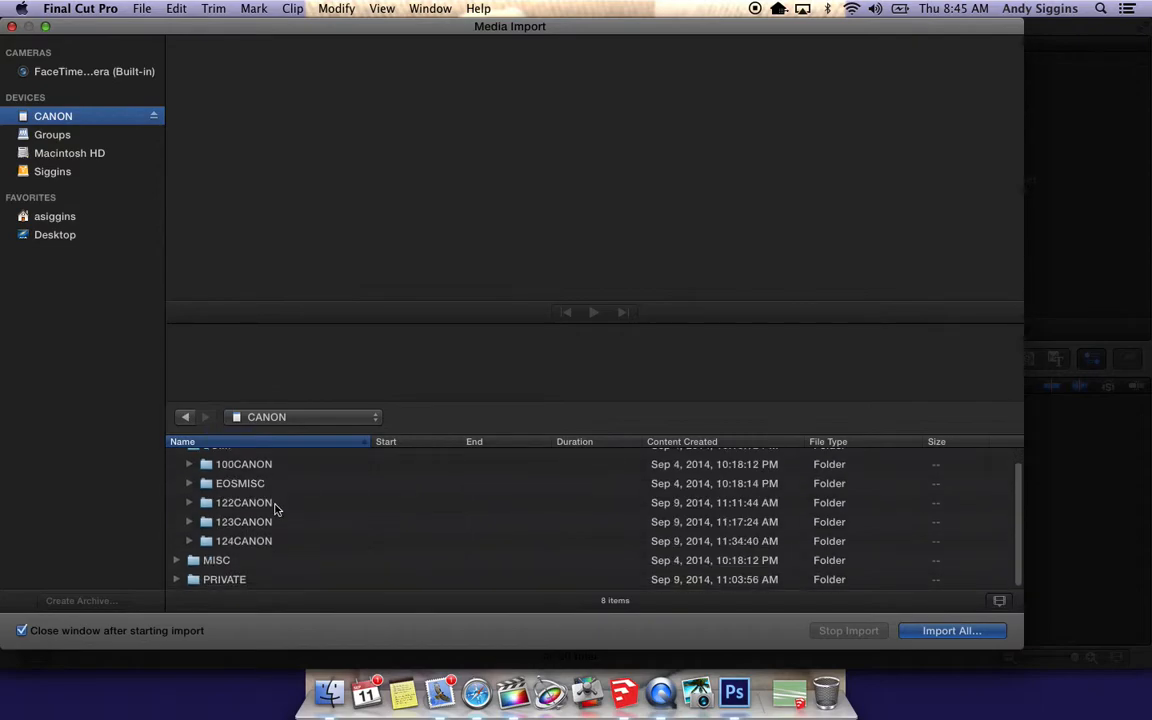
scroll(260, 520, "up", 1)
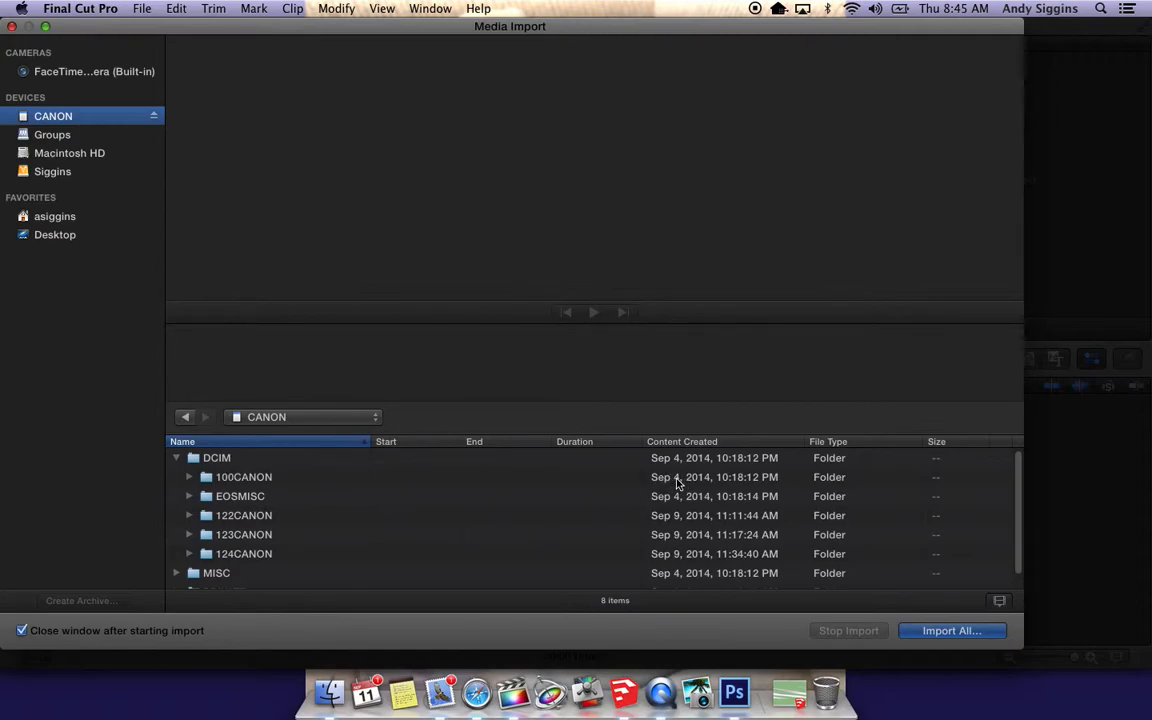
left_click(205, 481)
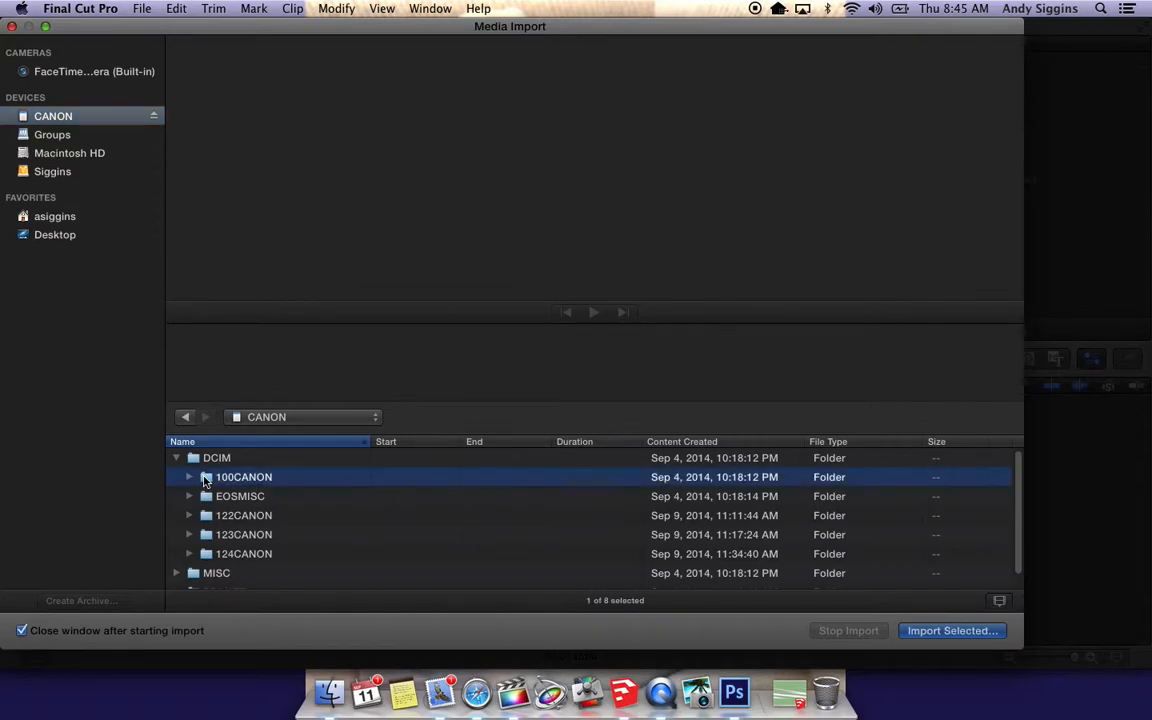
double_click(206, 480)
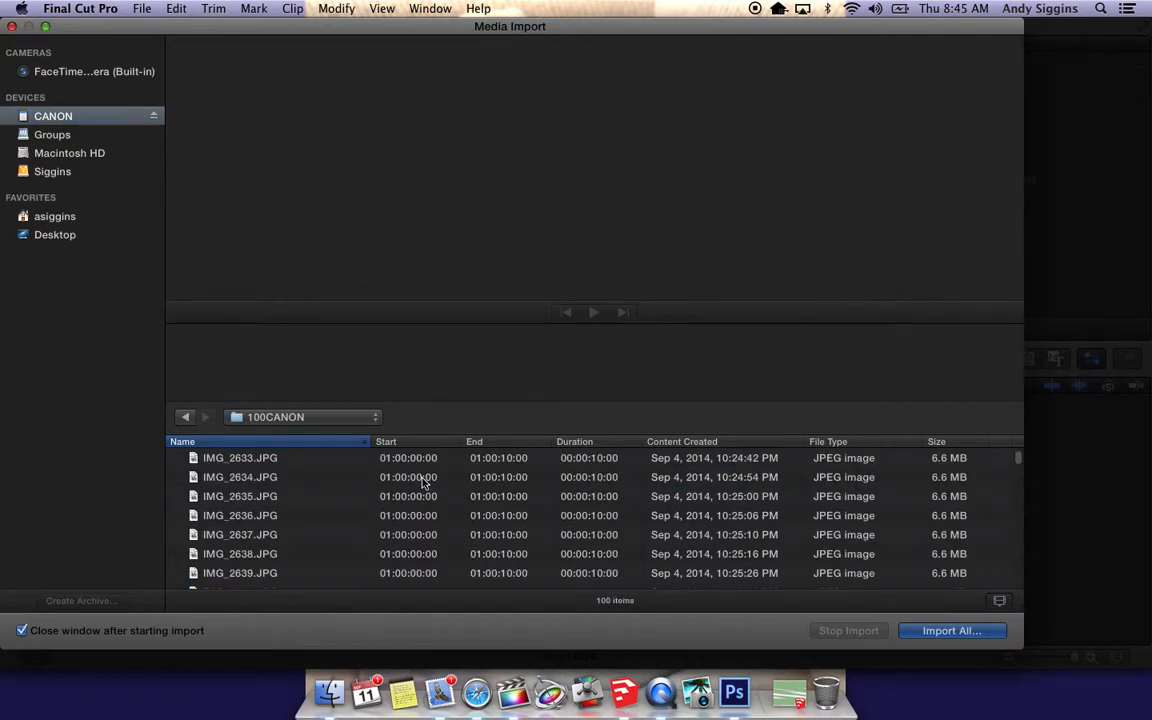
- Select all photos in the 100CANON folder, from IMG_2633.JPG through IMG_2732.JPG
left_click(255, 462)
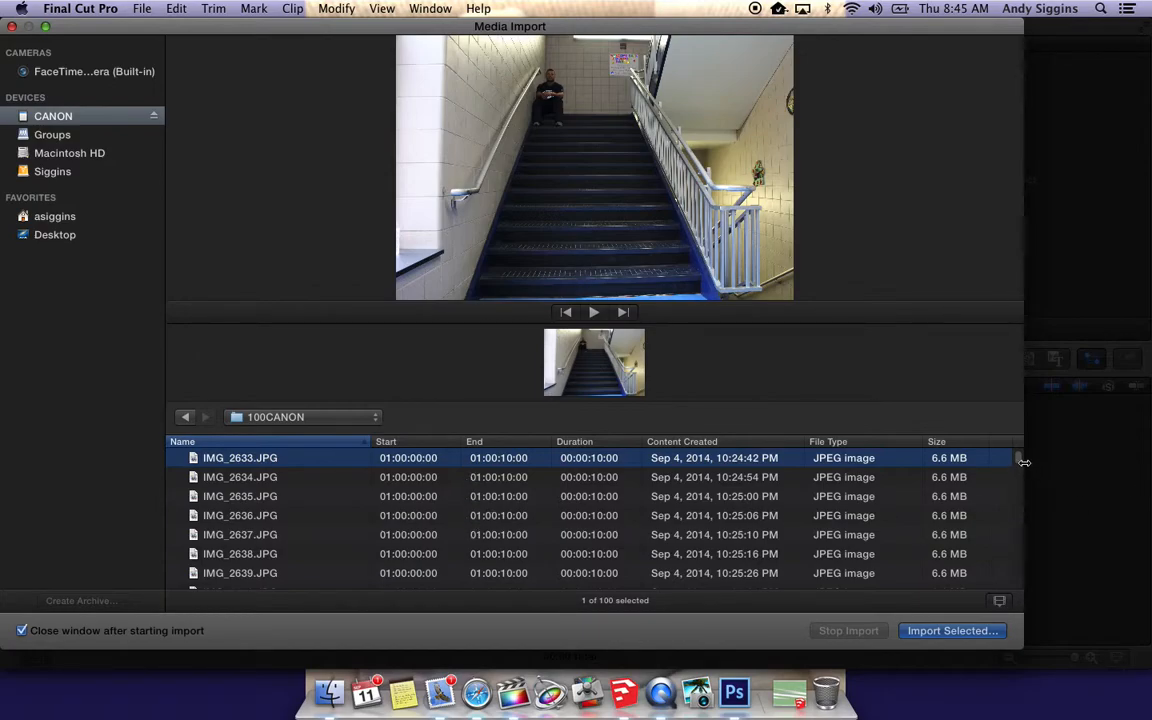
left_click_drag(1020, 462, 1022, 589)
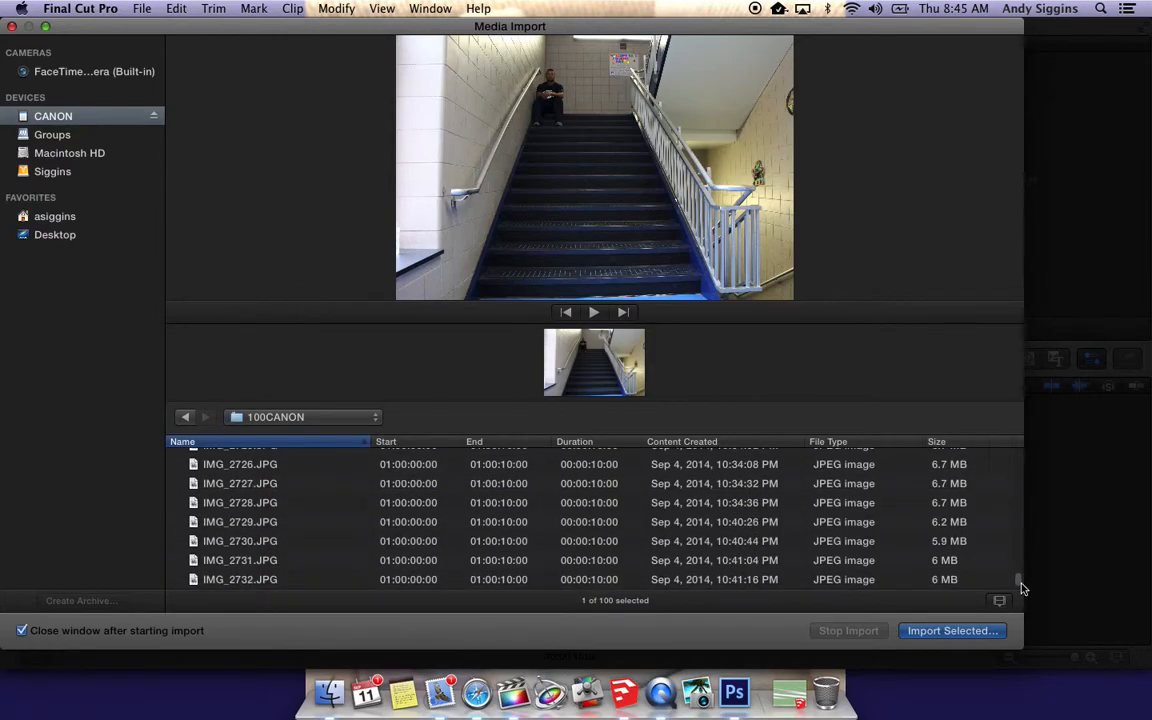
left_click(255, 582, "shift")
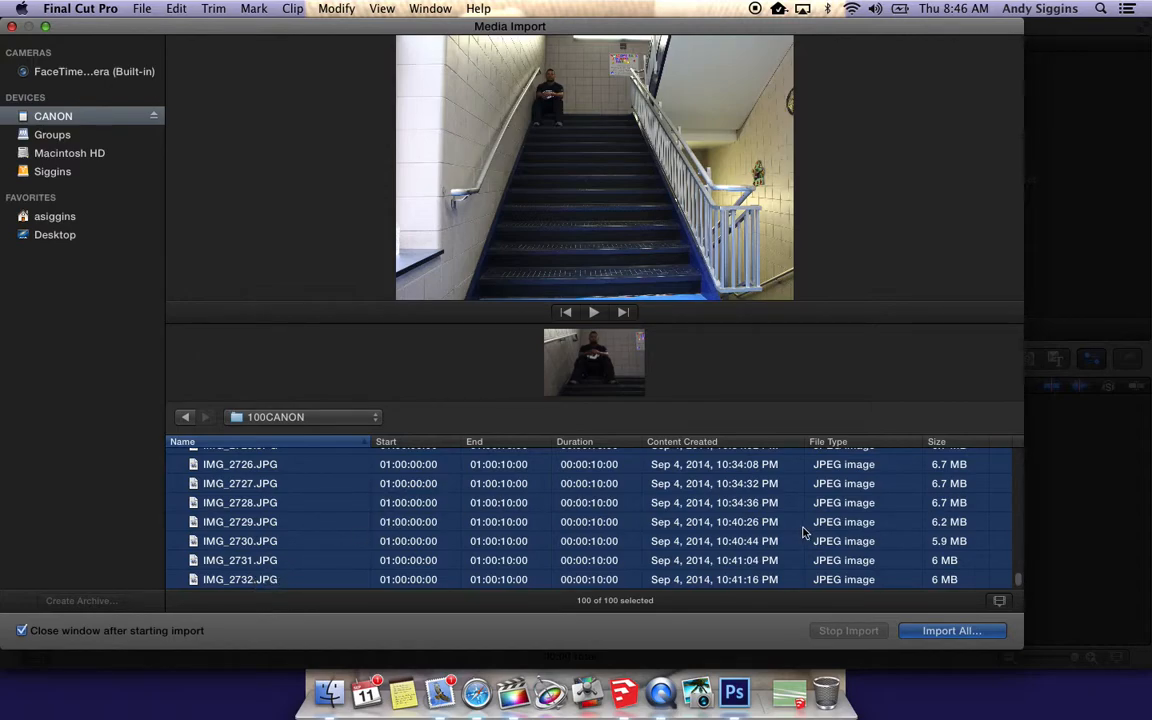
- Import the selected photos into a new event named Stop Motion 2 in the Multimedia library, with files copied to the library
left_click(956, 632)
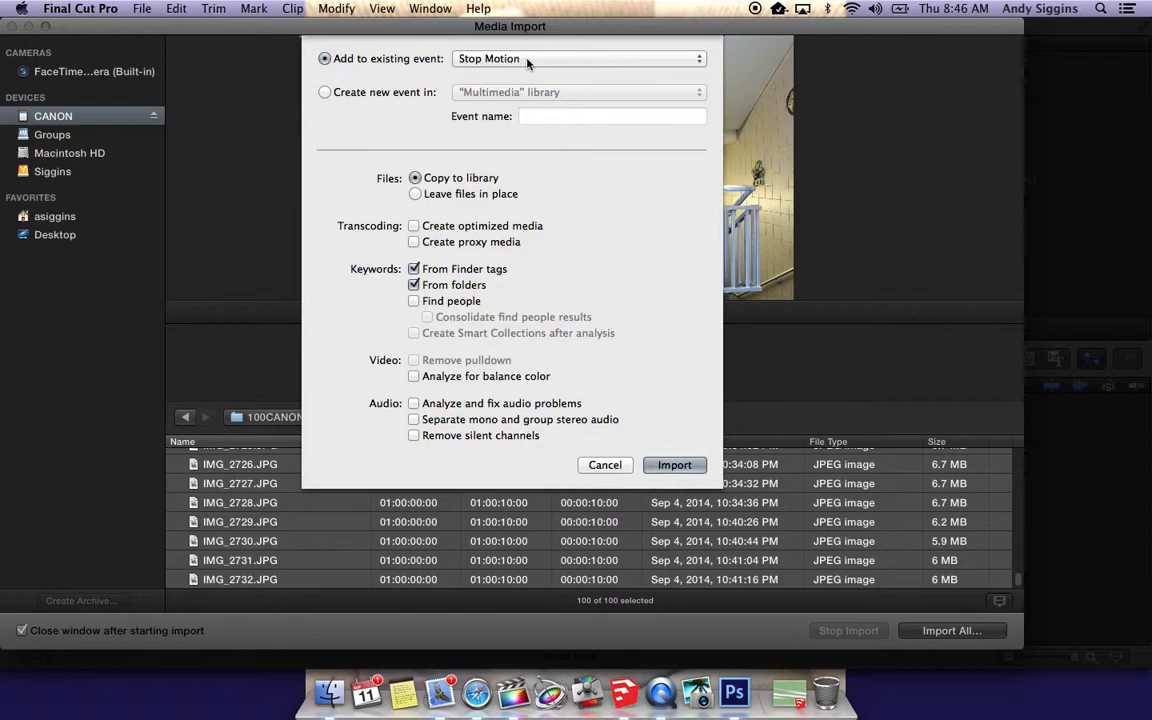
left_click(325, 93)
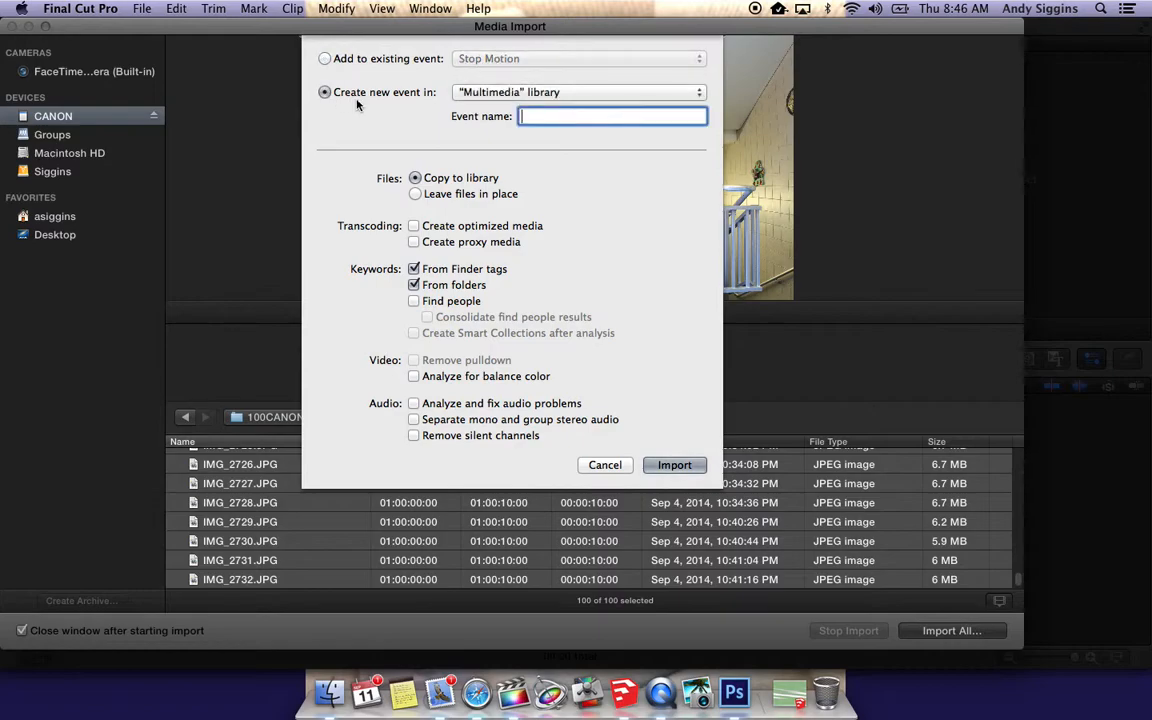
type("St")
type("op Motion 2")
left_click(702, 94)
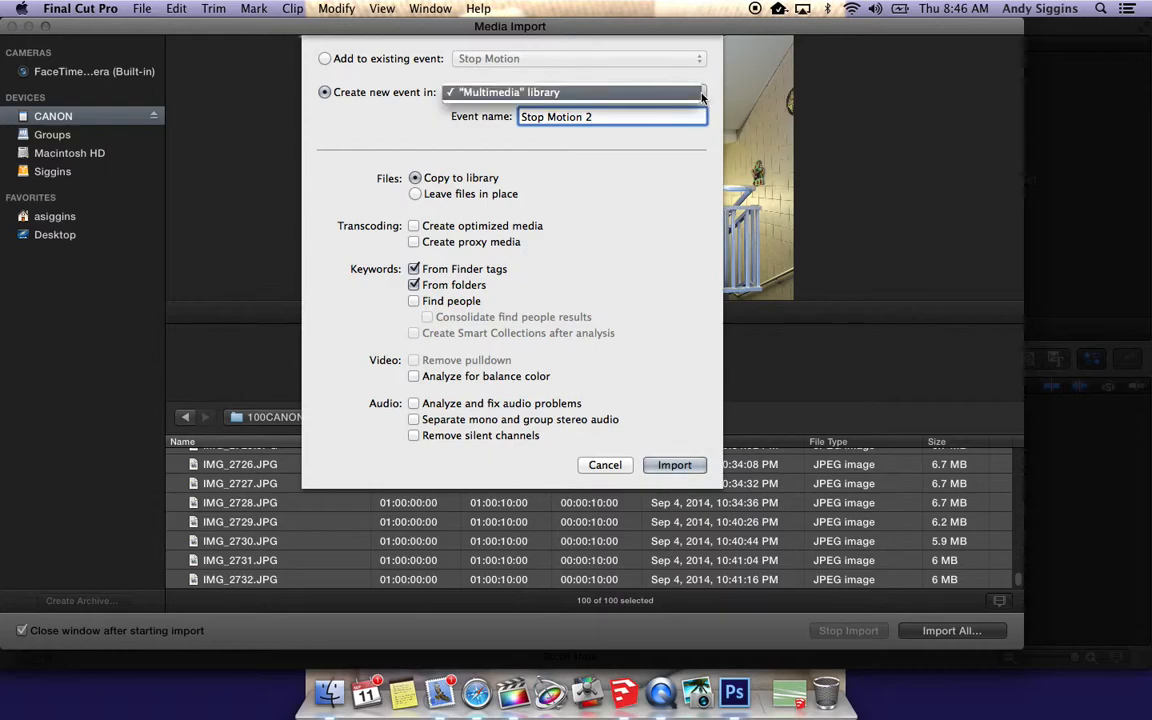
left_click(702, 94)
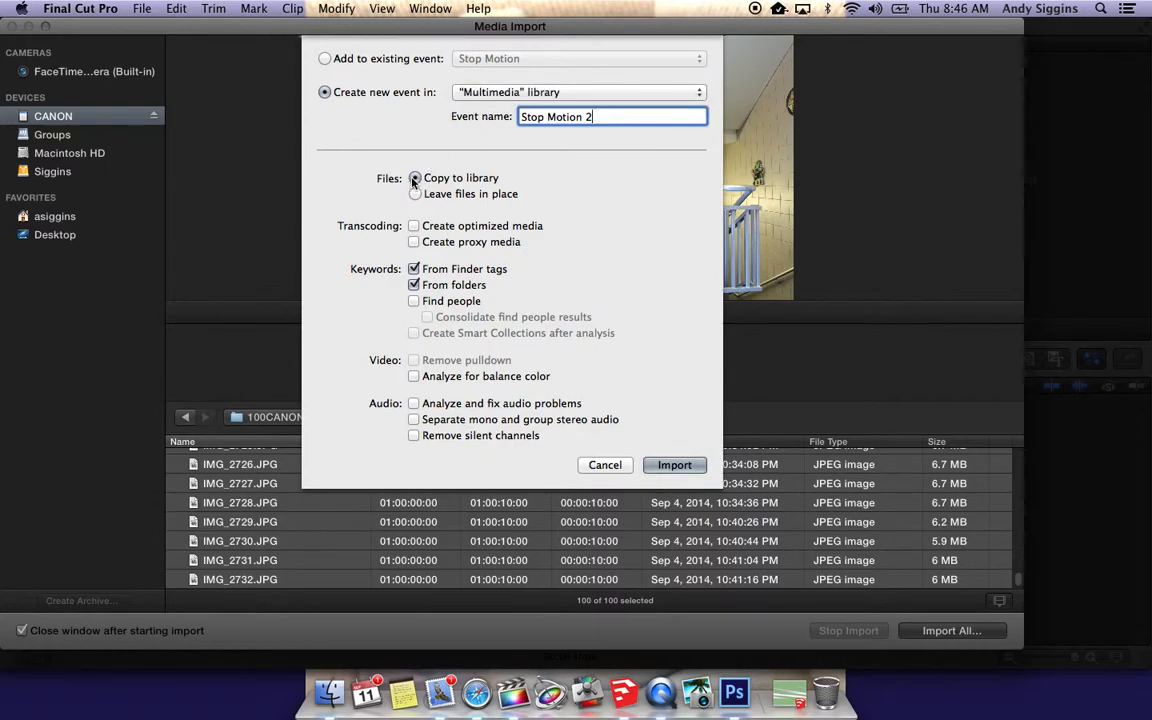
mouse_move(415, 180)
left_click(668, 467)
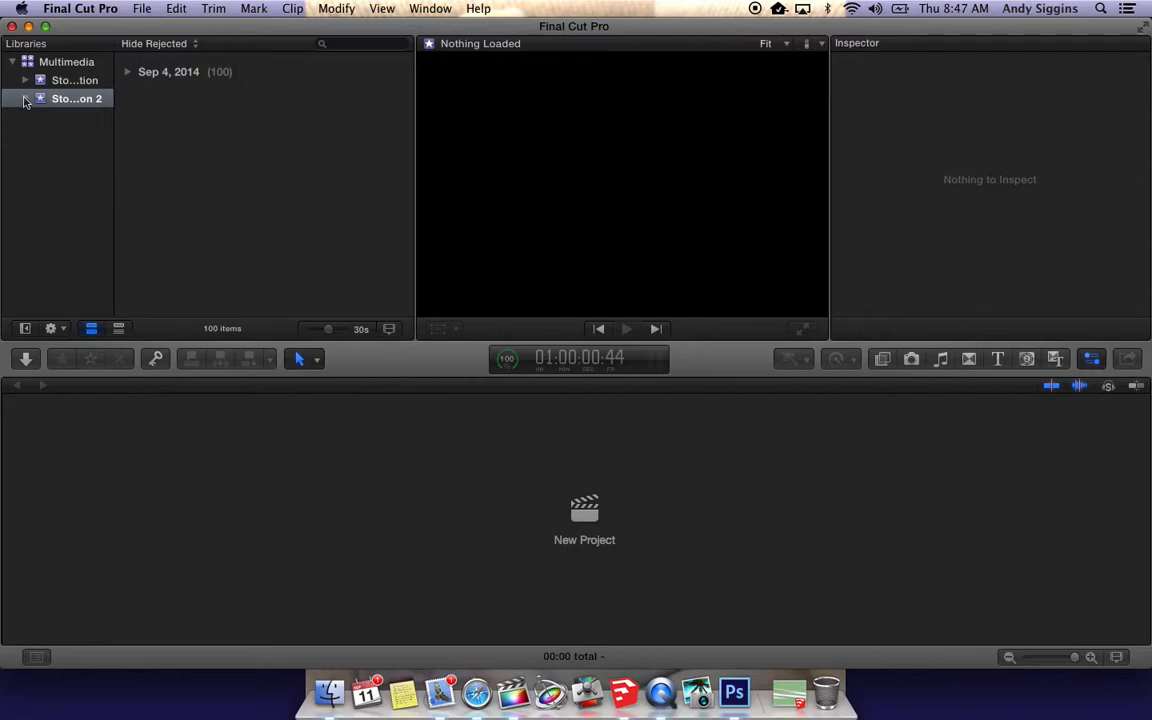
- Expand the Sep 4, 2014 group in the Stop Motion 2 event and look through the imported photos
left_click(70, 102)
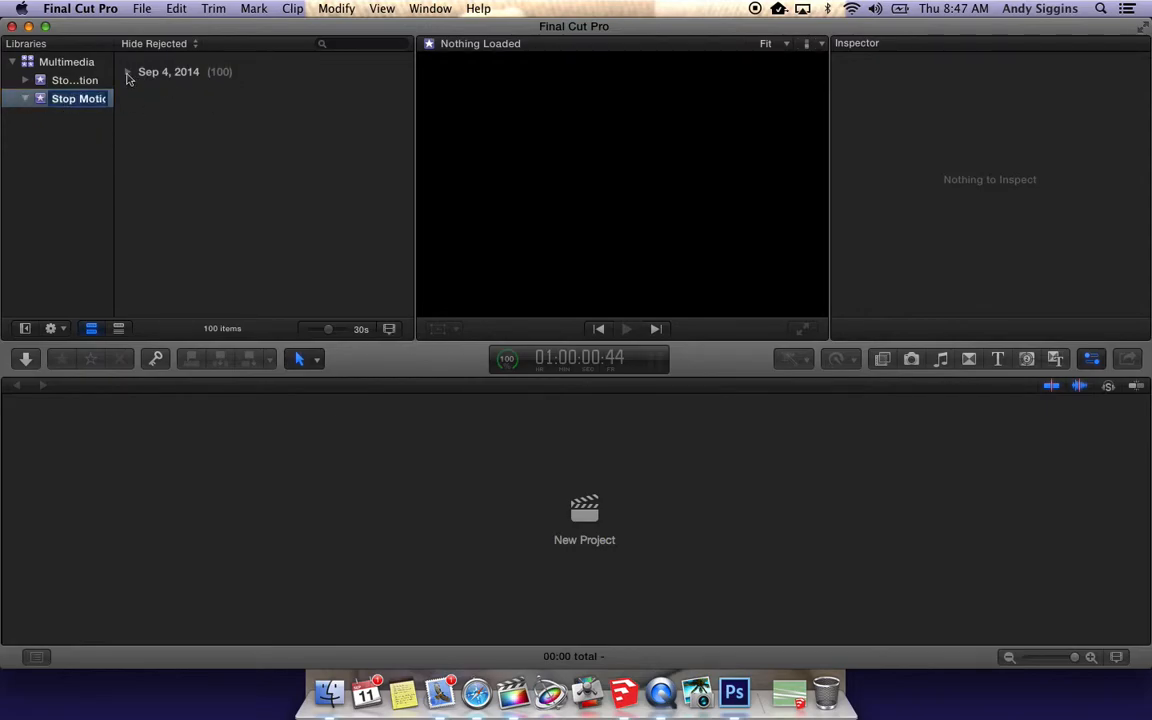
left_click(26, 98)
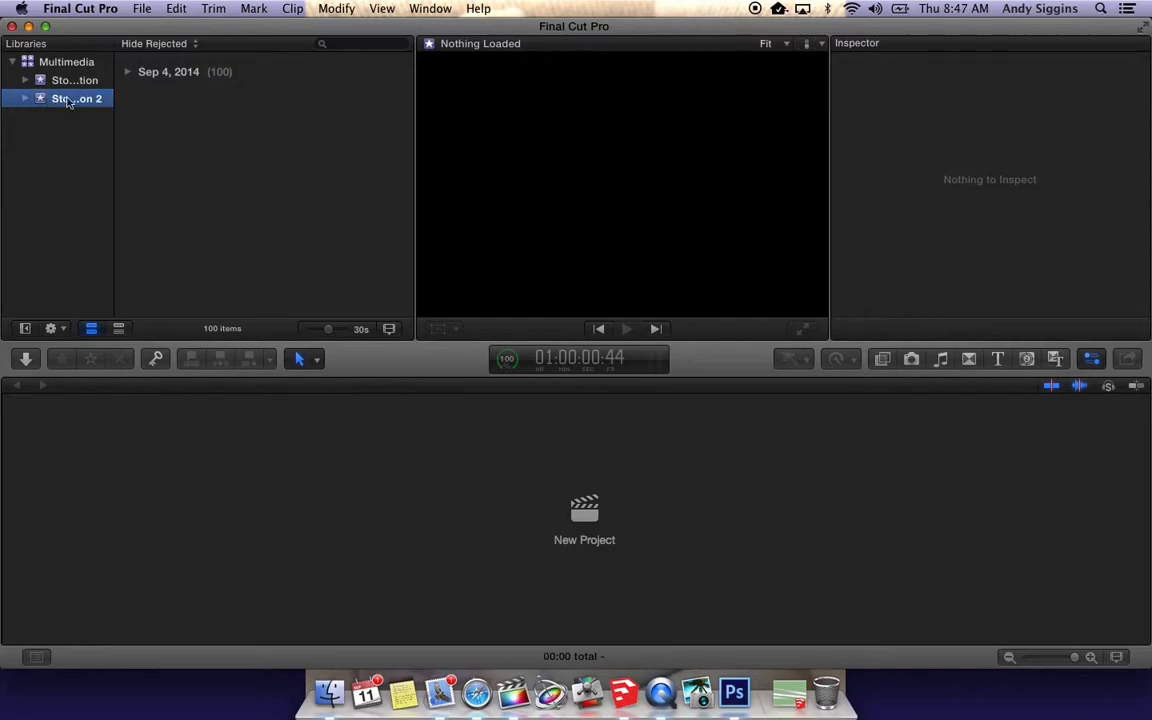
left_click(128, 72)
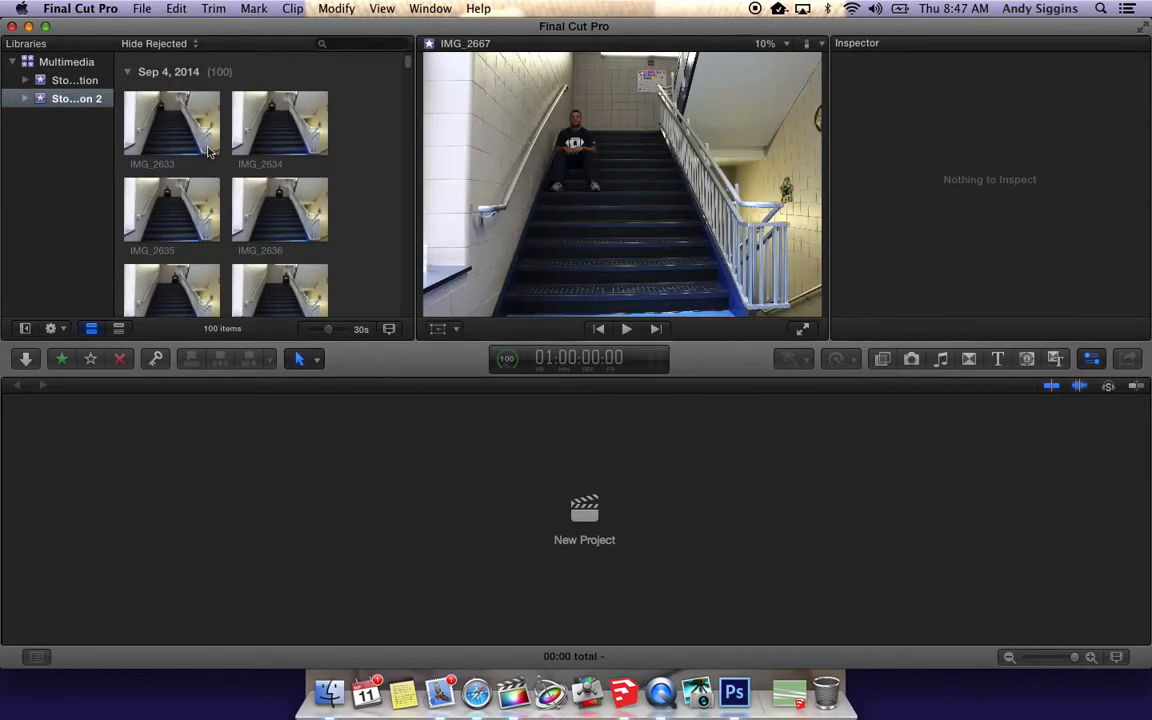
scroll(208, 155, "down", 3)
scroll(208, 155, "up", 2)
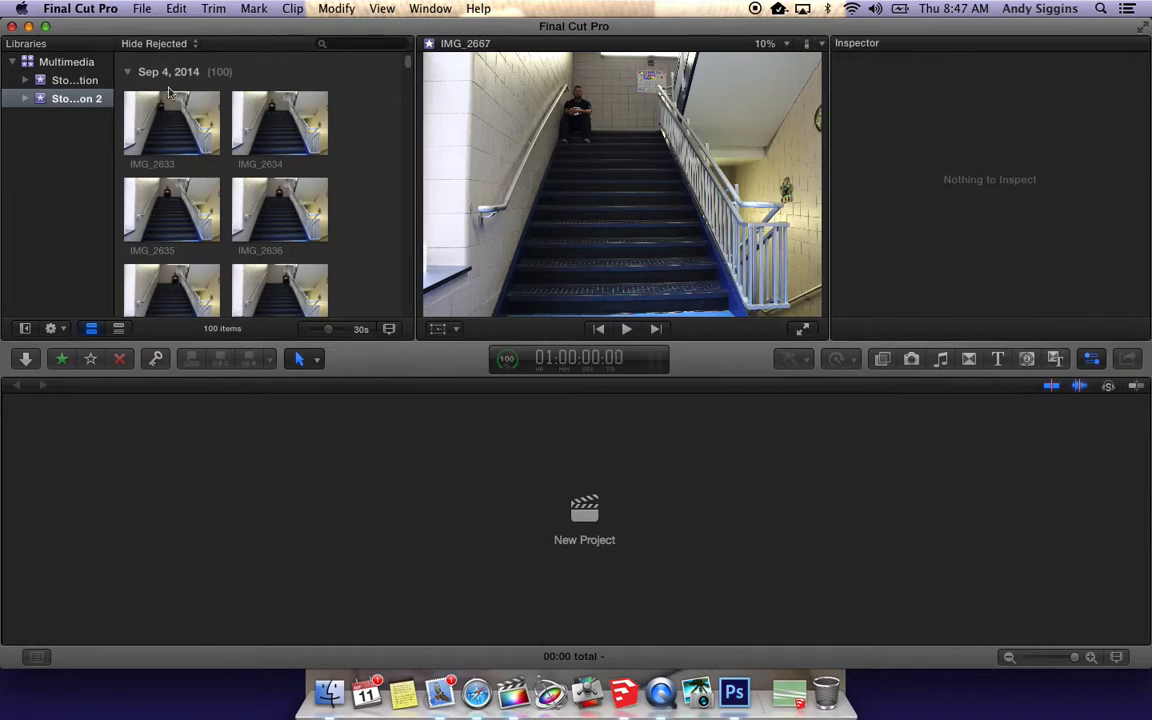
scroll(295, 132, "down", 1)
scroll(295, 132, "down", 10)
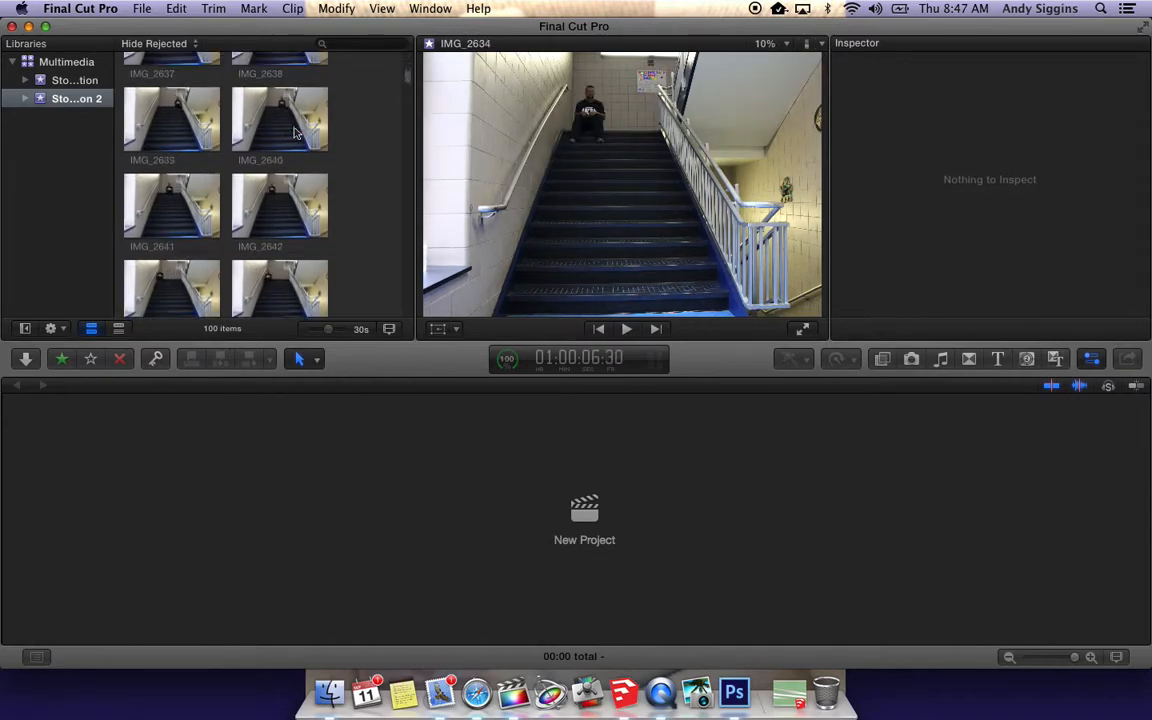
scroll(295, 132, "down", 3)
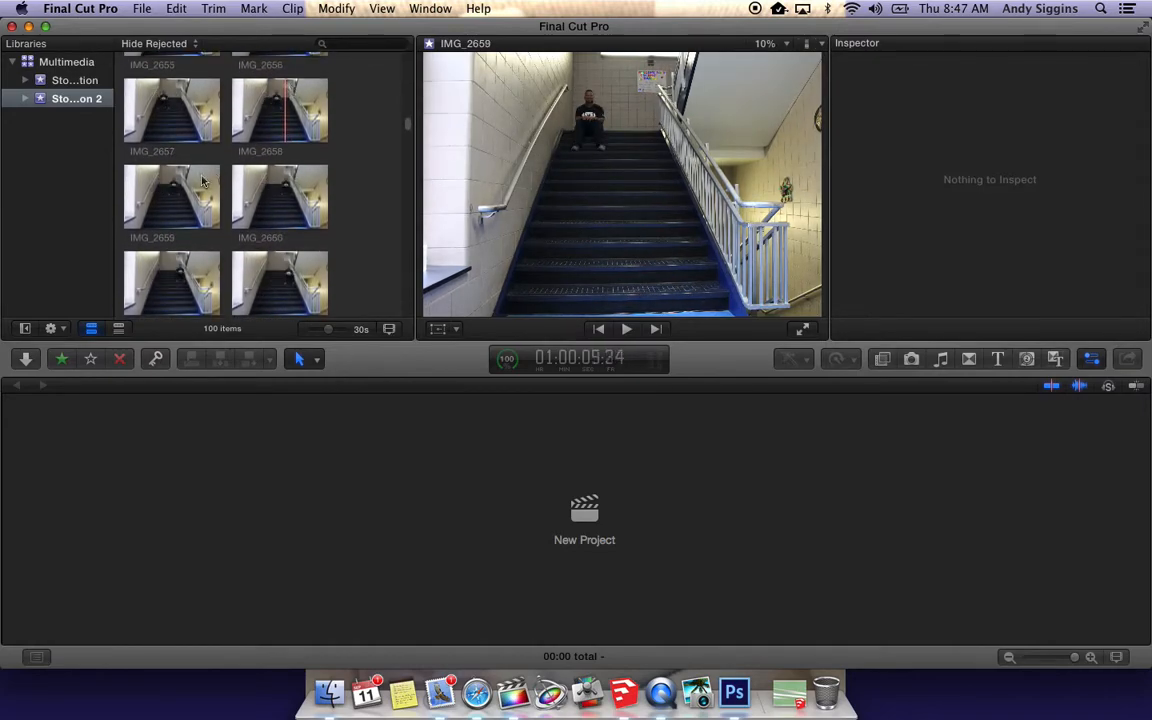
scroll(276, 206, "down", 7)
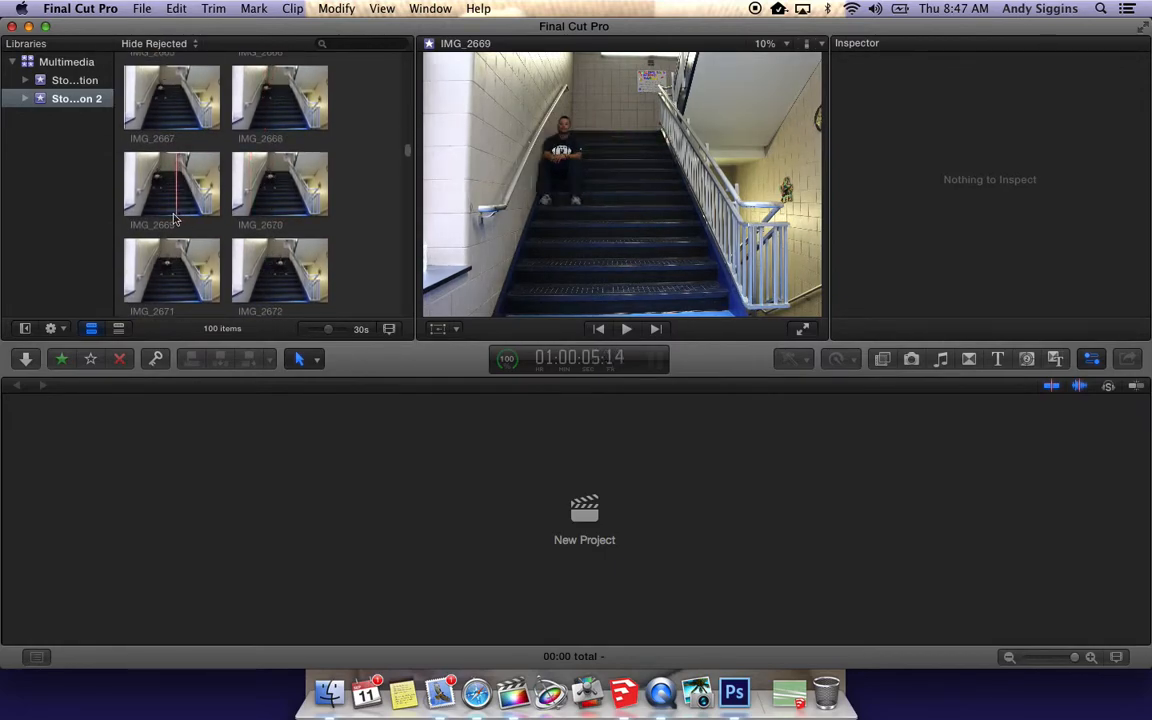
scroll(270, 190, "down", 2)
left_click_drag(409, 164, 407, 45)
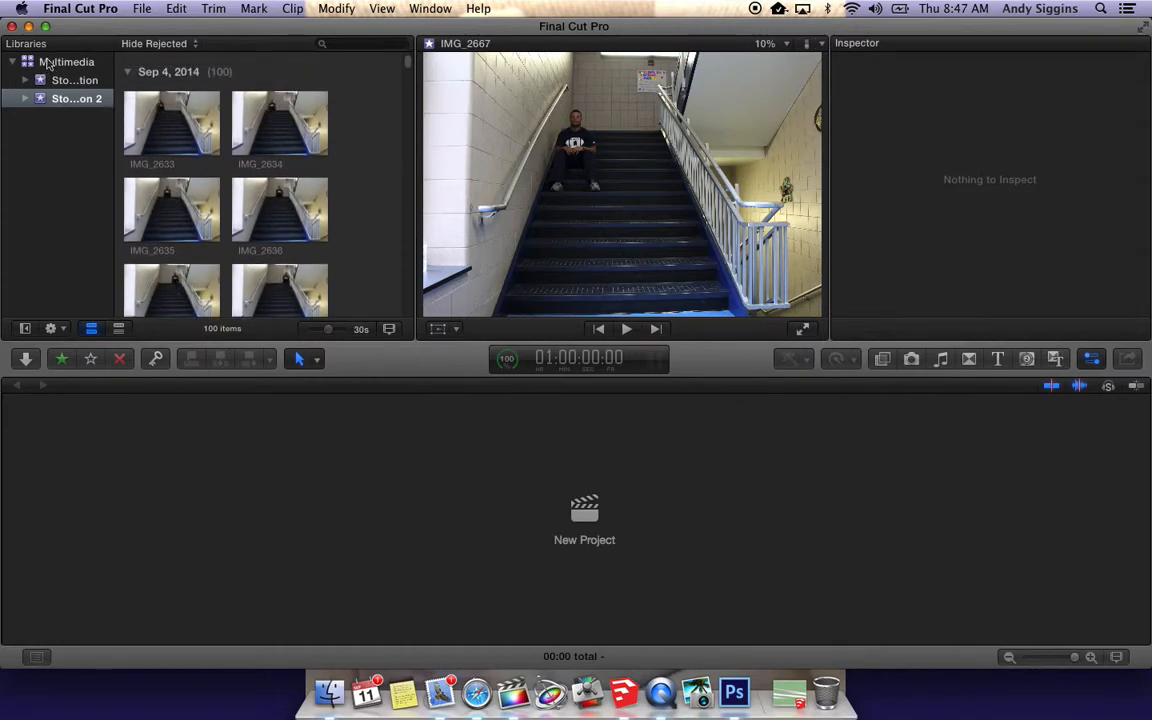
- Select the Stop Motion 2 event and hide the Libraries list to give its thumbnails more room
left_click(83, 101)
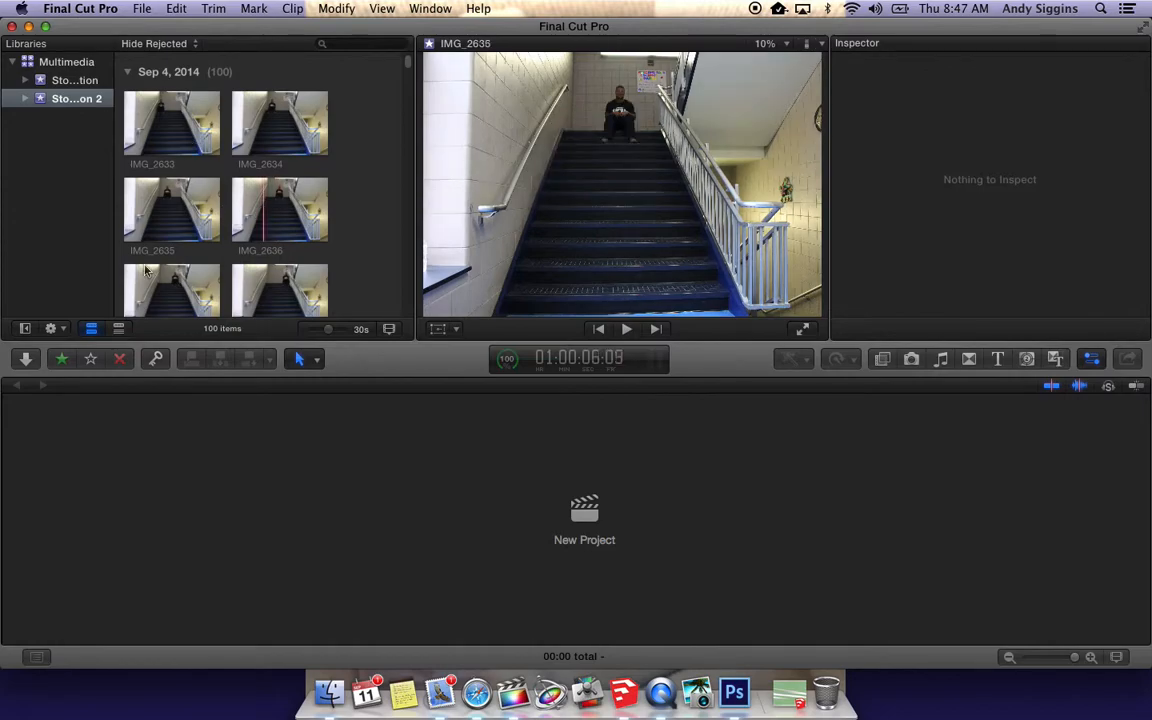
left_click(25, 328)
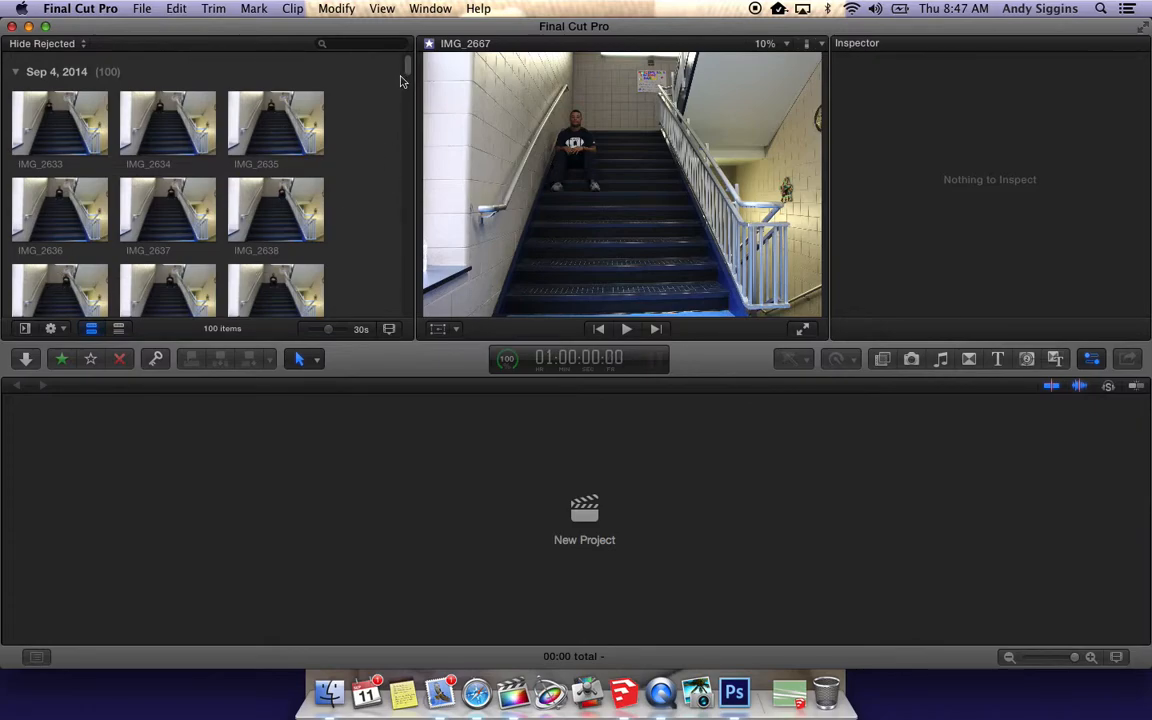
mouse_move(407, 68)
left_mouse_down()
mouse_move(406, 303)
mouse_move(408, 62)
left_mouse_up()
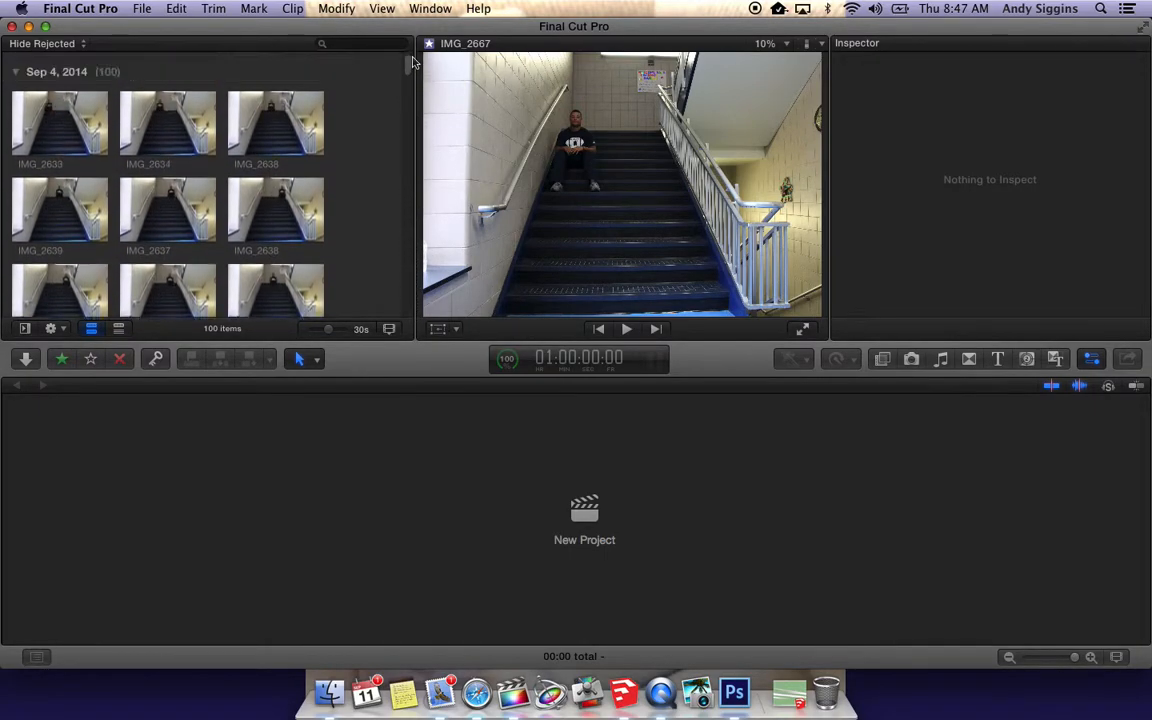
- Eject the CANON card from the media import window, close that window and minimize Final Cut Pro
left_click(26, 361)
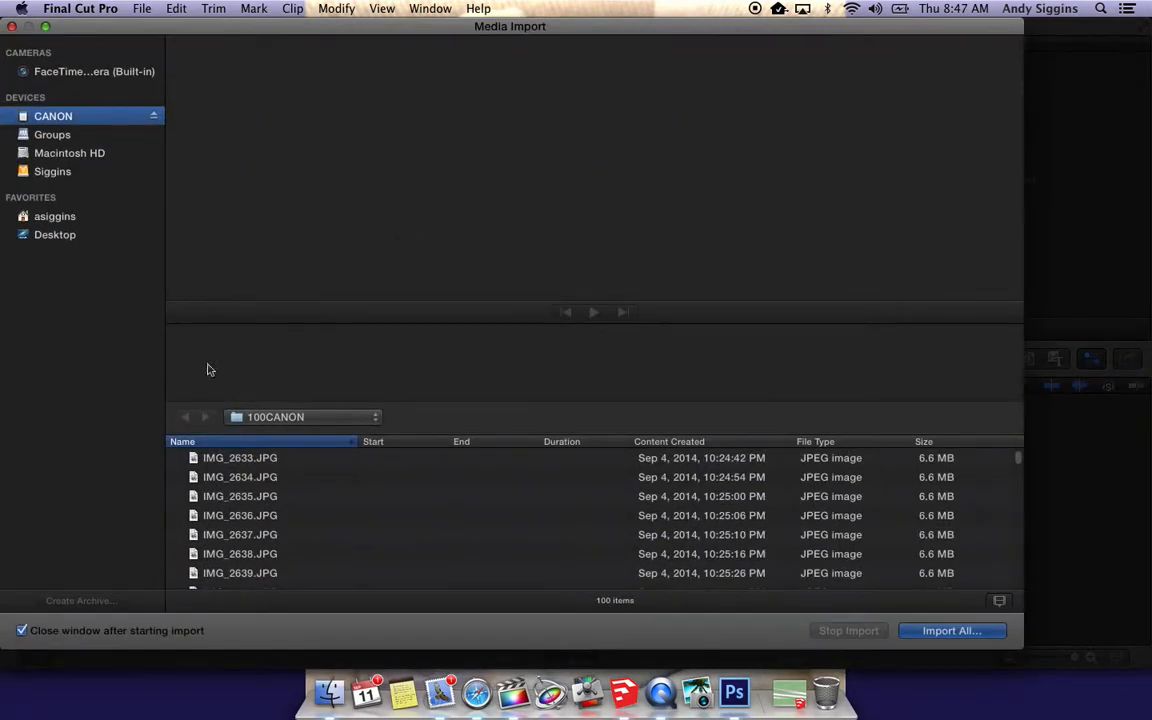
left_click(154, 118)
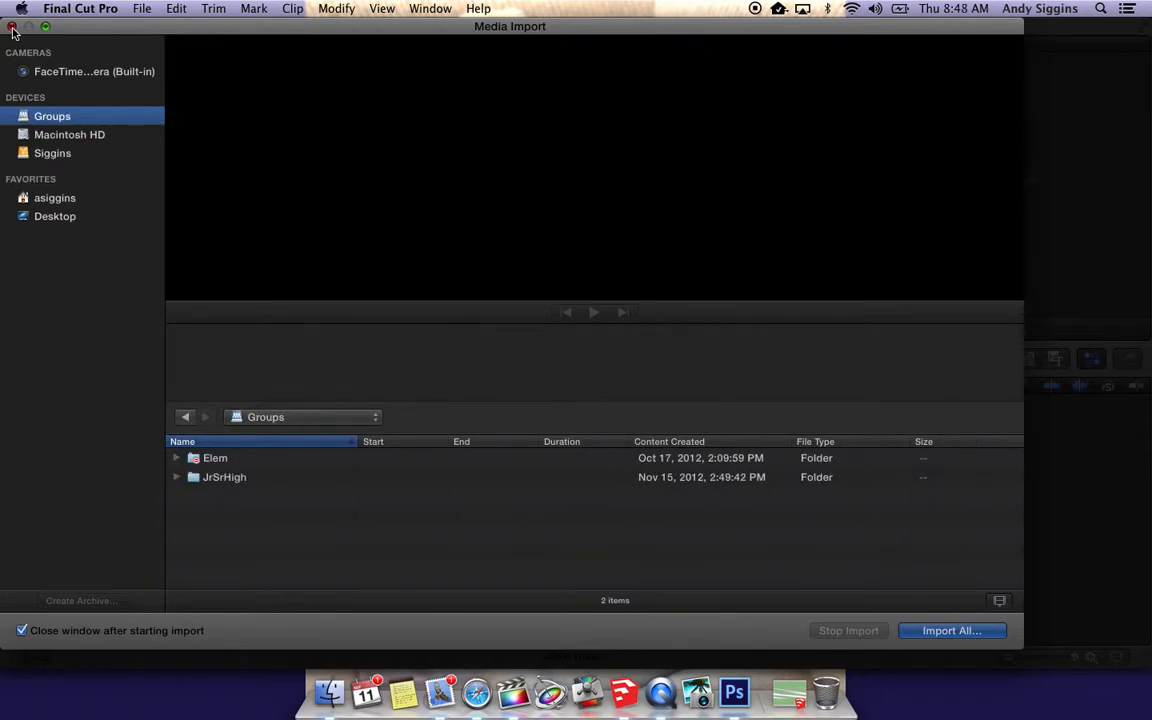
left_click(13, 30)
left_click(28, 28)
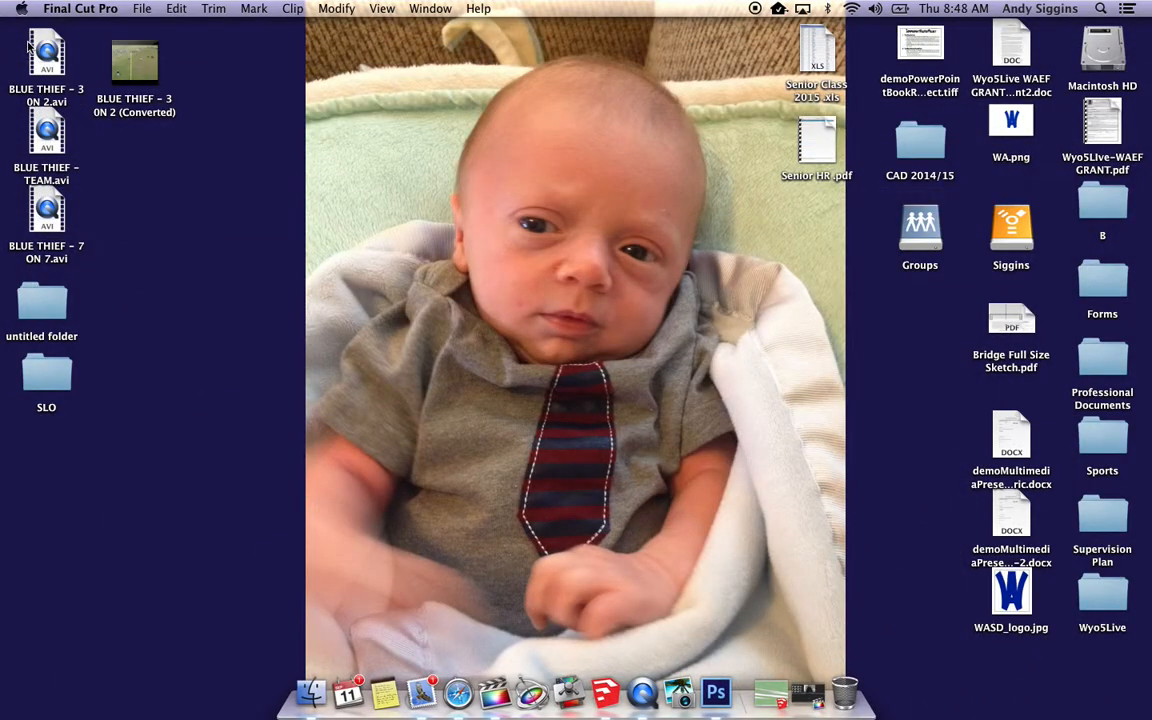